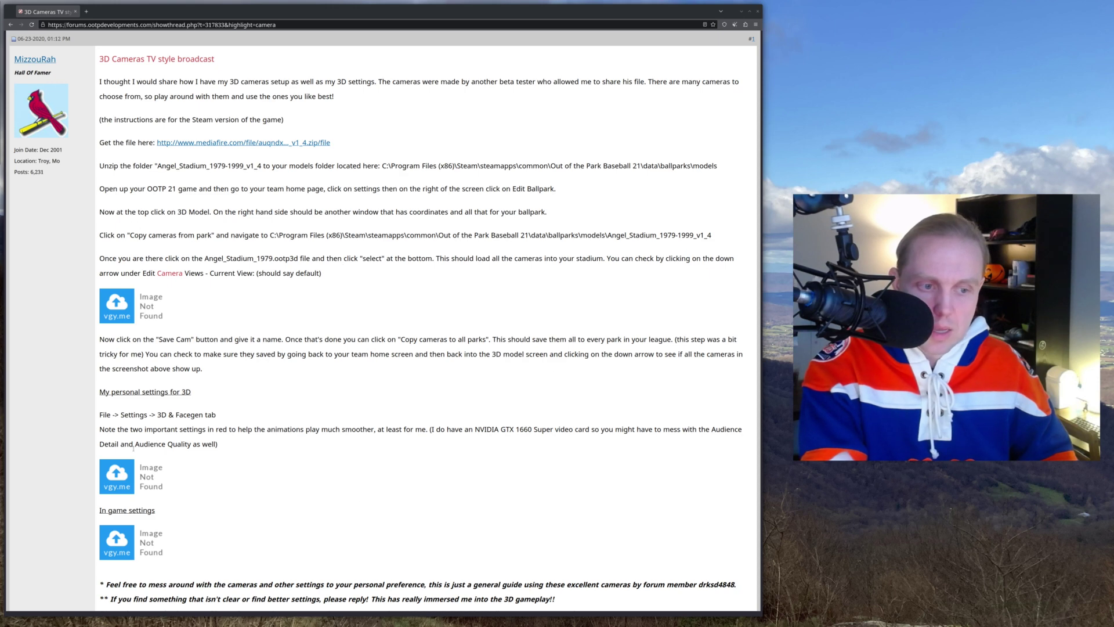
Scroll up and down through the forum post's 3D camera guide to finish reading it
scroll(455, 368, "down", 4)
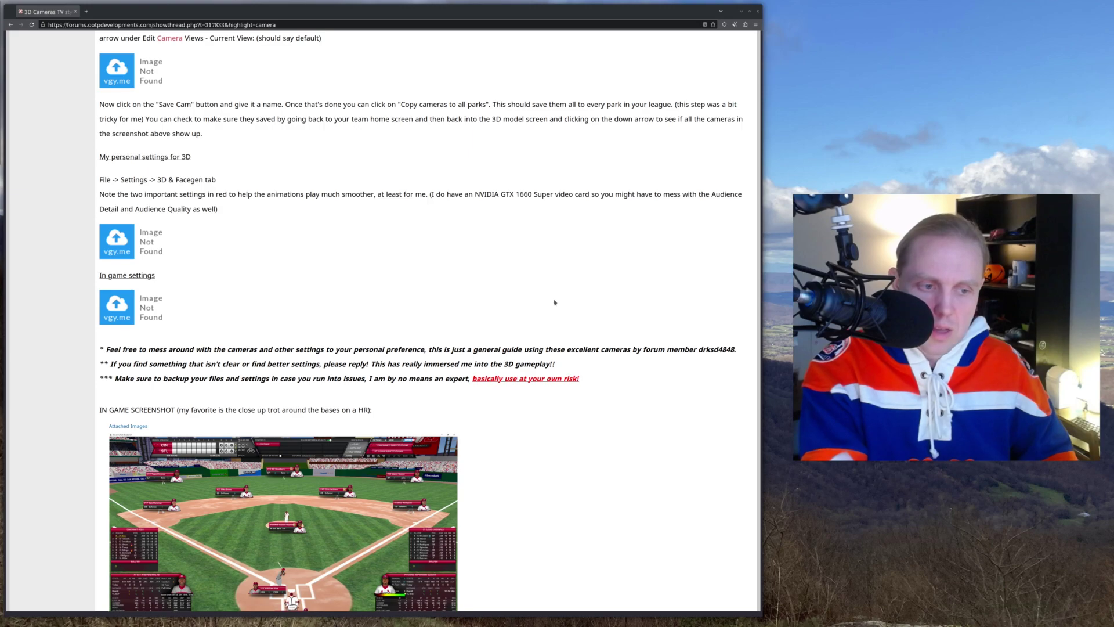
scroll(555, 302, "down", 15)
scroll(551, 297, "up", 15)
scroll(539, 303, "down", 1)
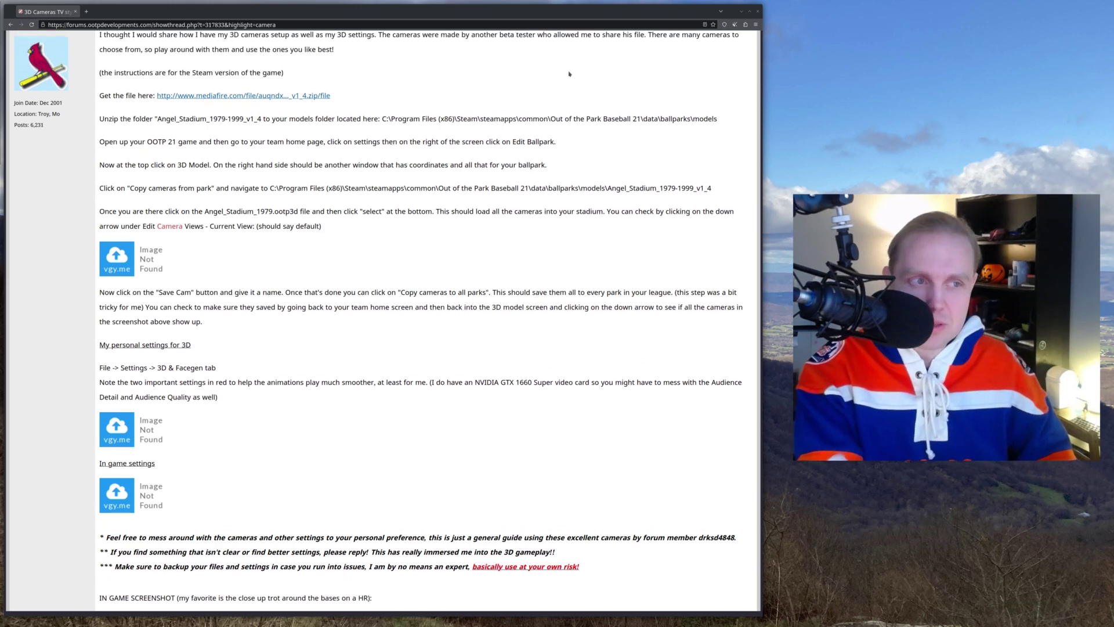
scroll(458, 198, "up", 2)
scroll(458, 198, "down", 2)
scroll(458, 202, "up", 1)
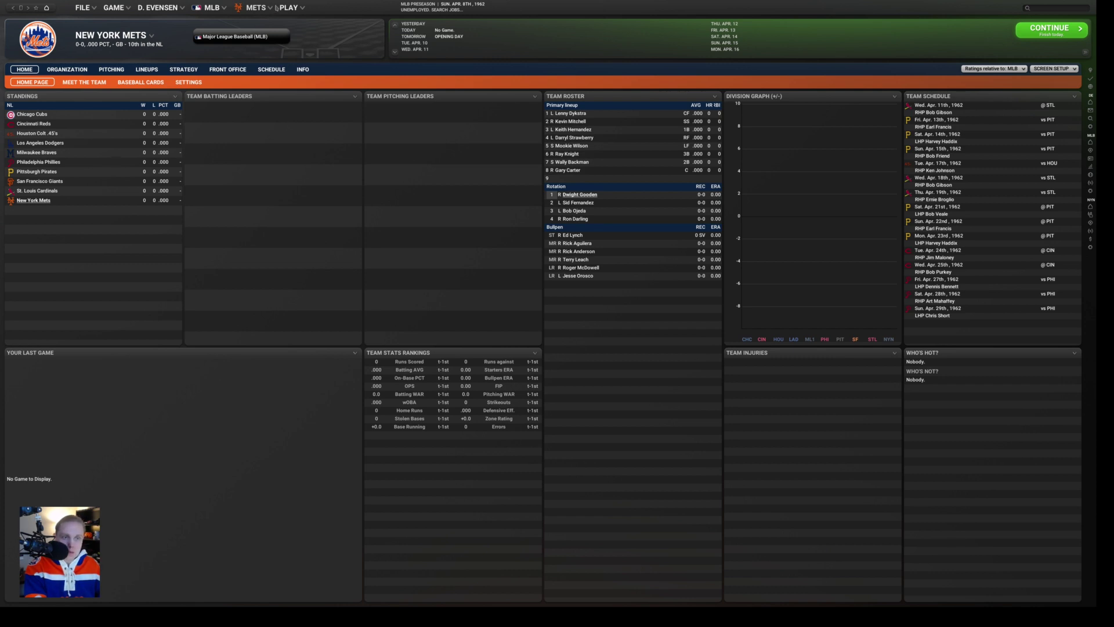
Go to the Mets' Info > Ballpark page for Citi Field and start editing the ballpark
left_click(250, 10)
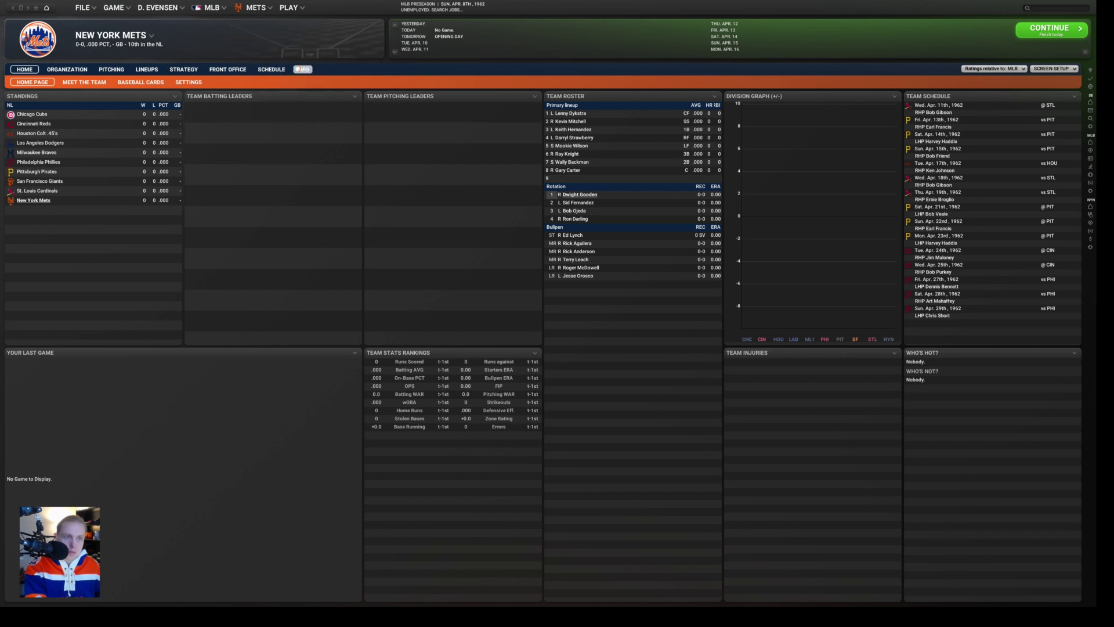
left_click(300, 69)
left_click(313, 81)
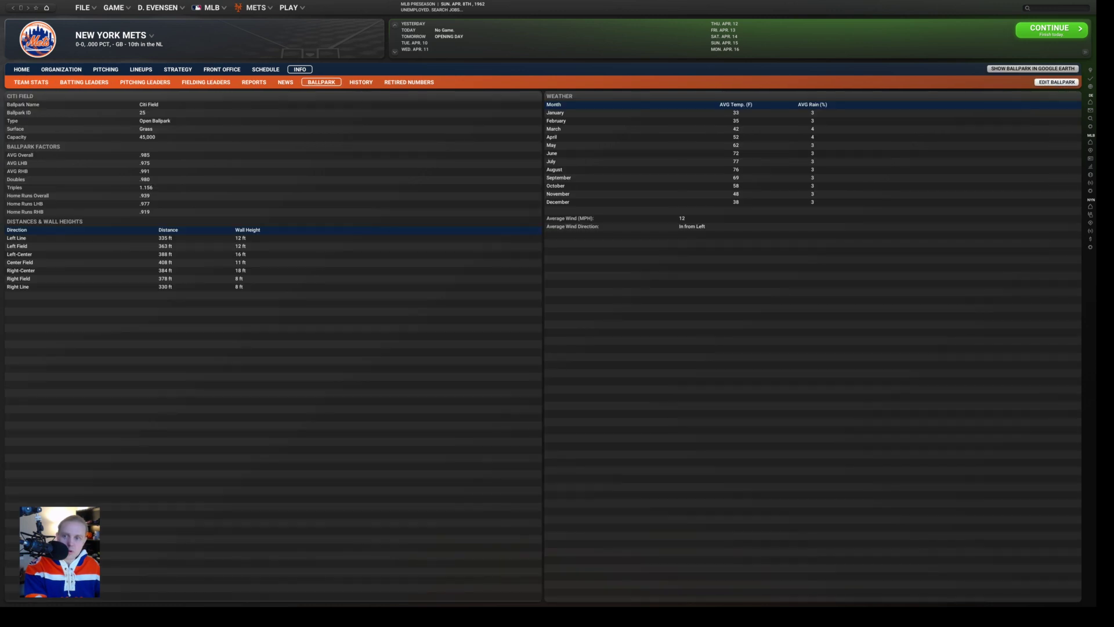
left_click(1056, 83)
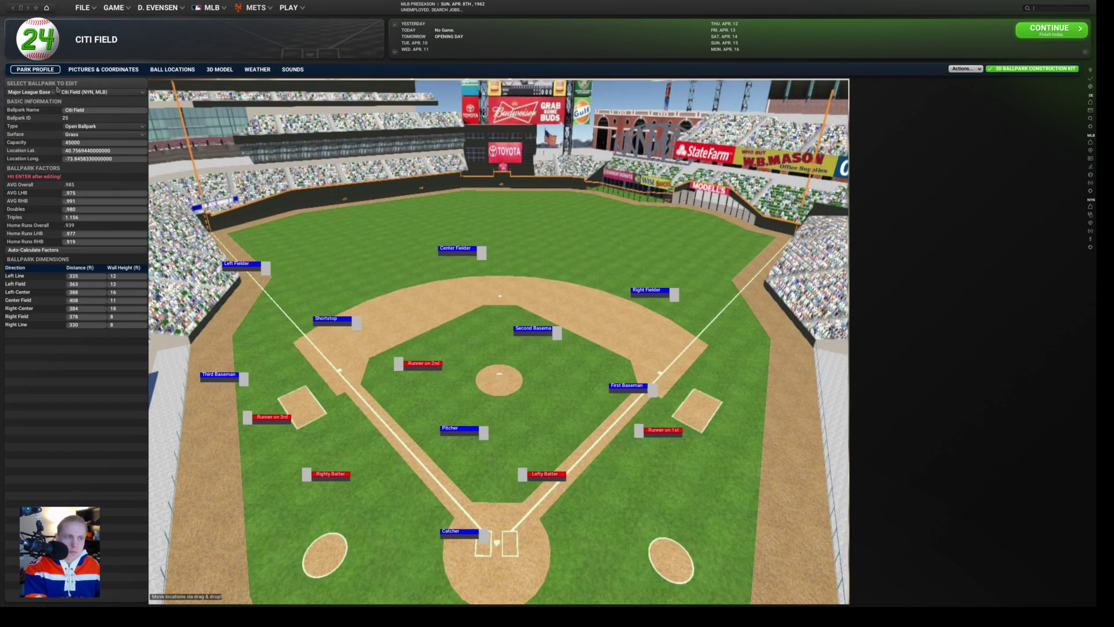
Add a new park and import angel_stadium_1979.prk, using the imported park factors
left_click(966, 68)
left_click(967, 90)
left_click(953, 69)
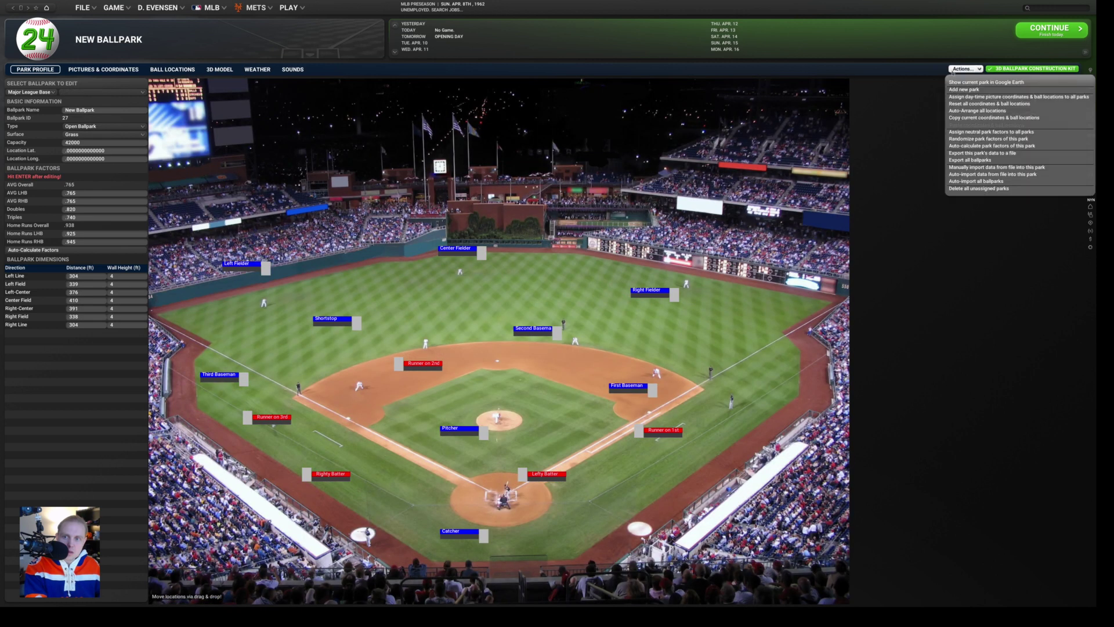
left_click(973, 169)
left_click(513, 301)
left_click(596, 377)
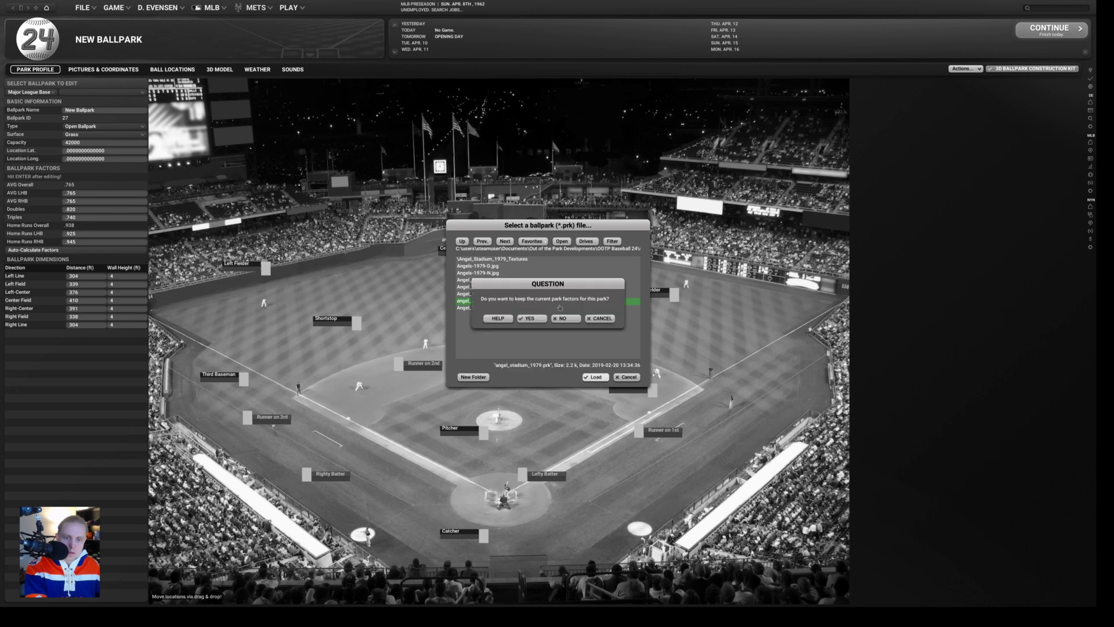
left_click(562, 318)
left_click(591, 317)
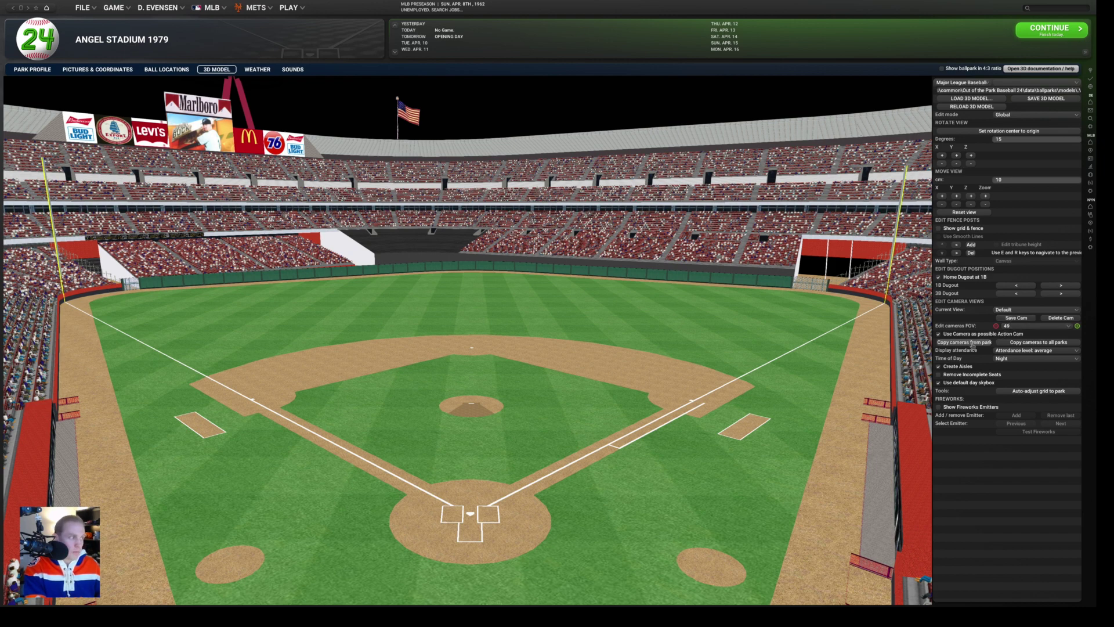
Load cameras from Angel_Stadium_1979.ootp3d in the Angel_Stadium_1979-1999_v1_4 folder
left_click(973, 342)
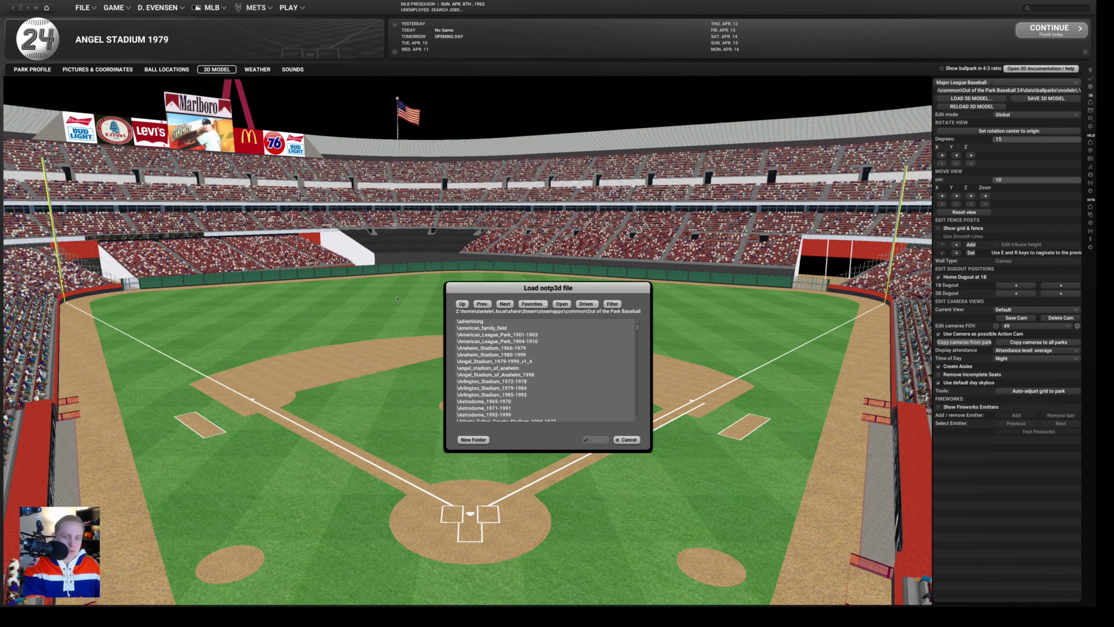
double_click(569, 361)
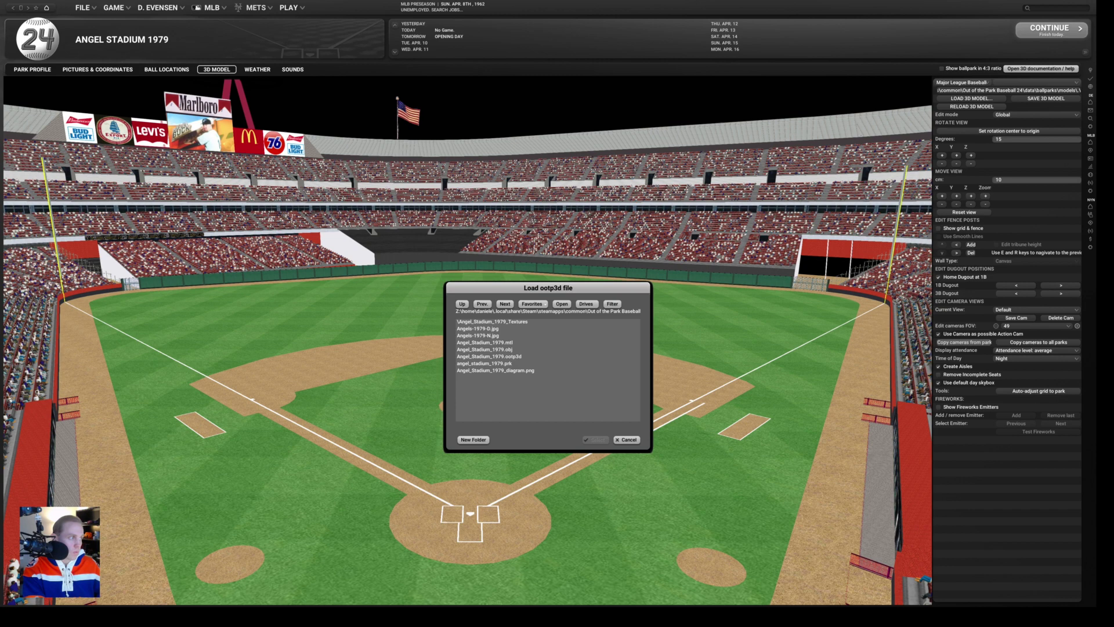
left_click(489, 356)
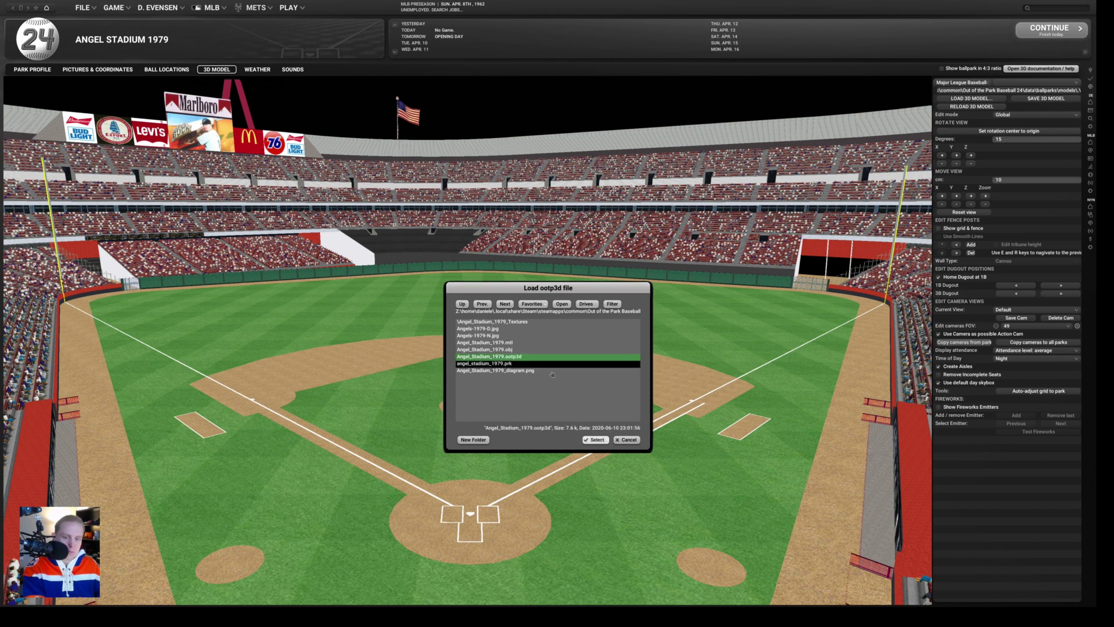
left_click(594, 440)
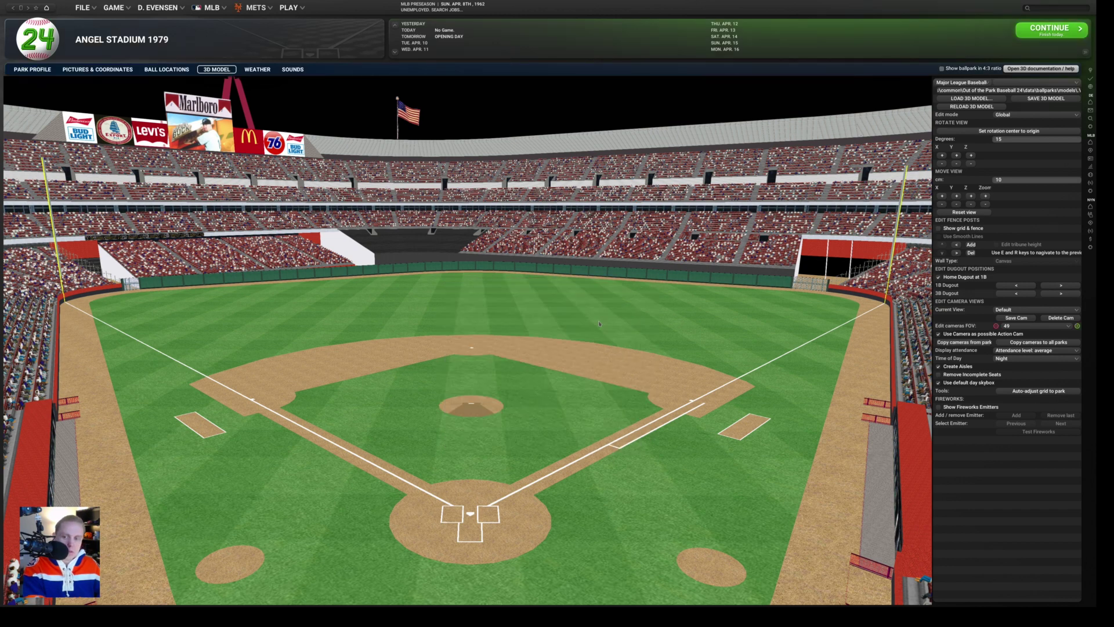
Copy the Angel Stadium cameras to all 21 parks and reload the 3D model
left_click(1023, 343)
left_click(582, 319)
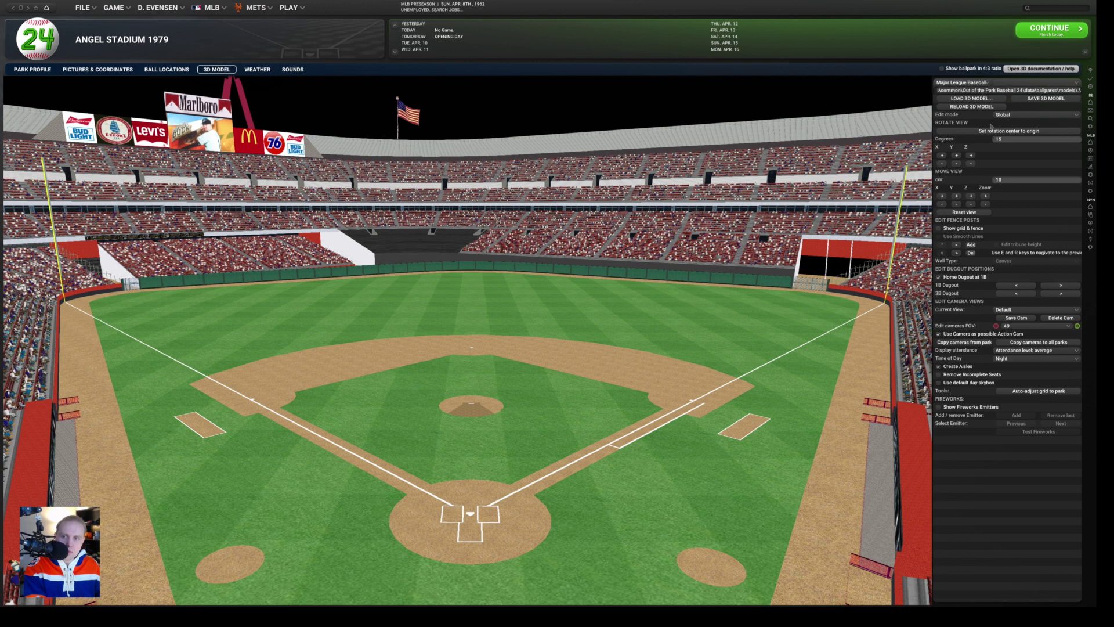
left_click(969, 106)
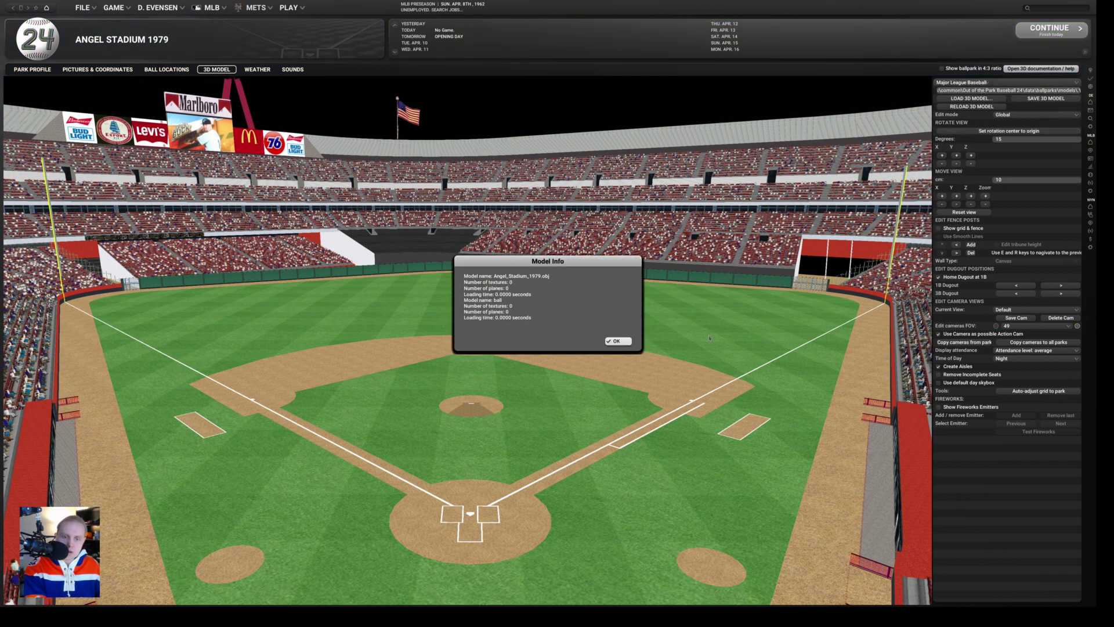
left_click(618, 341)
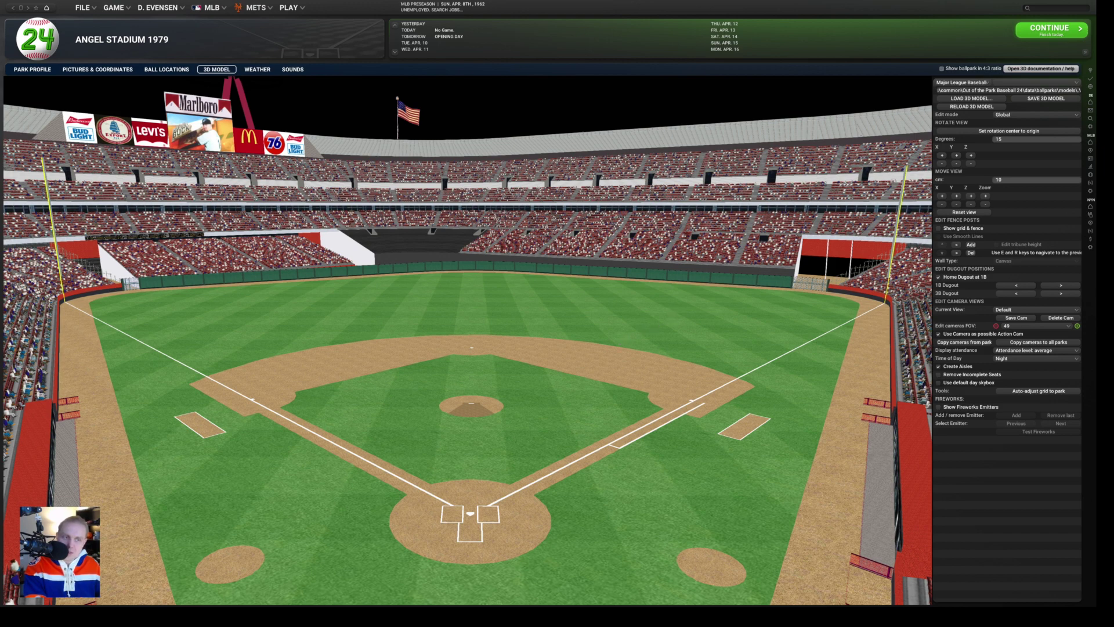
Switch the ballpark editor from Angel Stadium 1979 to Citi Field and display its 3D model
left_click(32, 69)
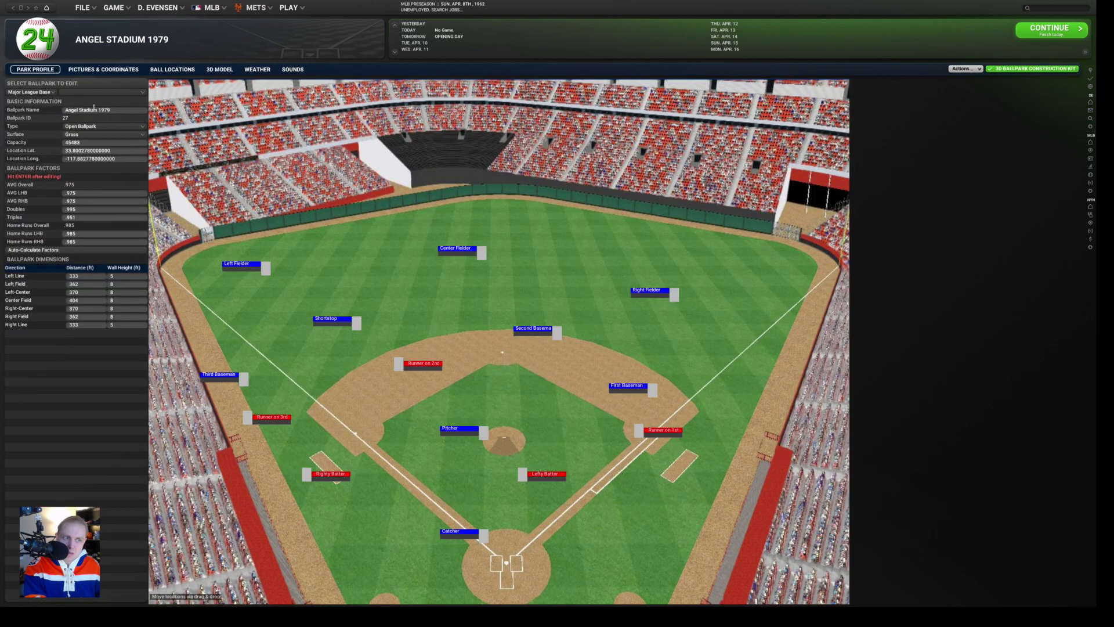
left_click(67, 92)
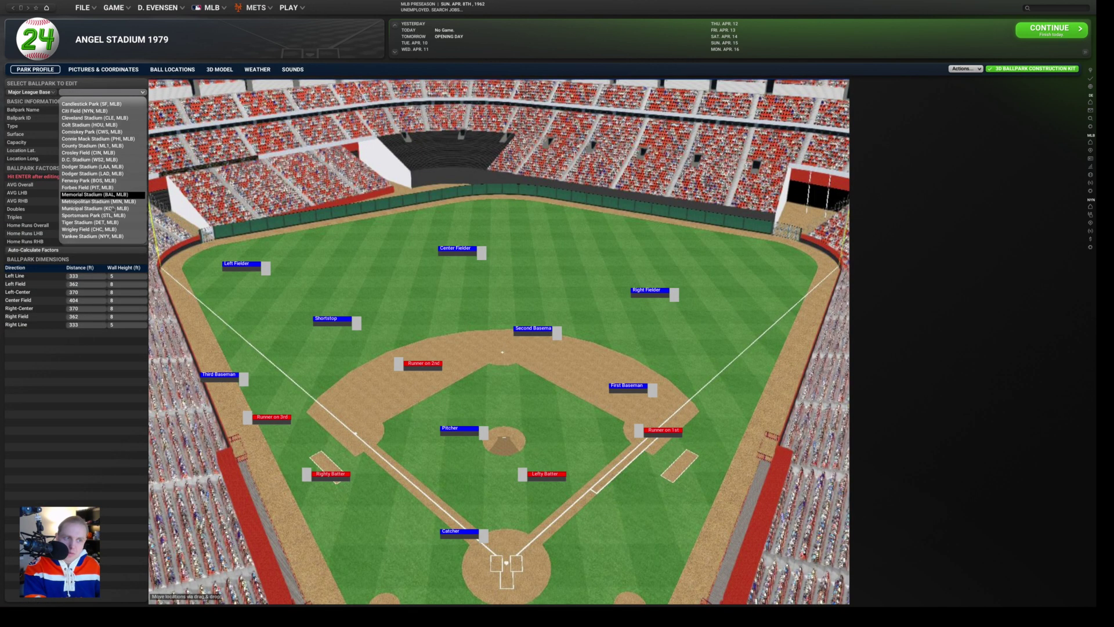
left_click(84, 111)
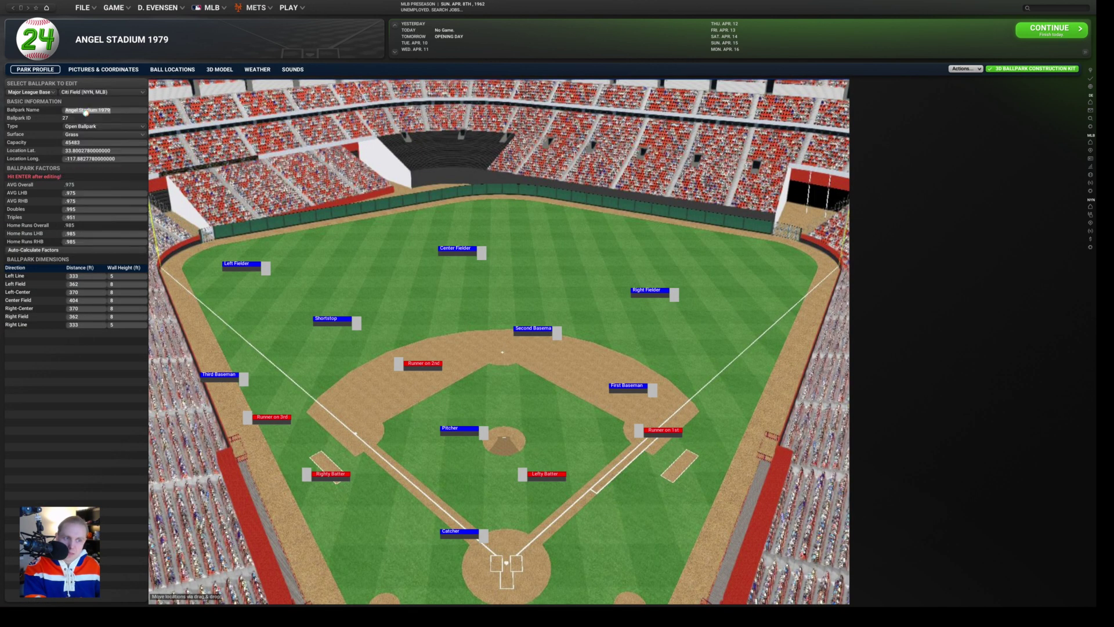
left_click(218, 70)
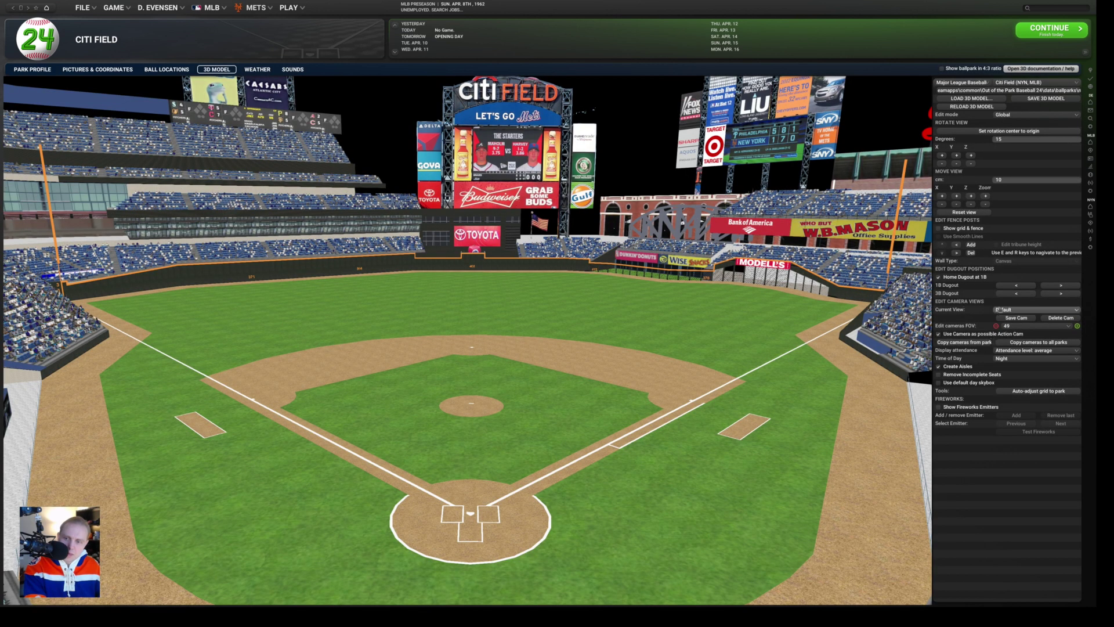
Preview Citi Field through WIDE TV 2, Home PlateC, Home Plateb, Home Plate D, Home Plate, ending on Home PlateC
left_click(1001, 310)
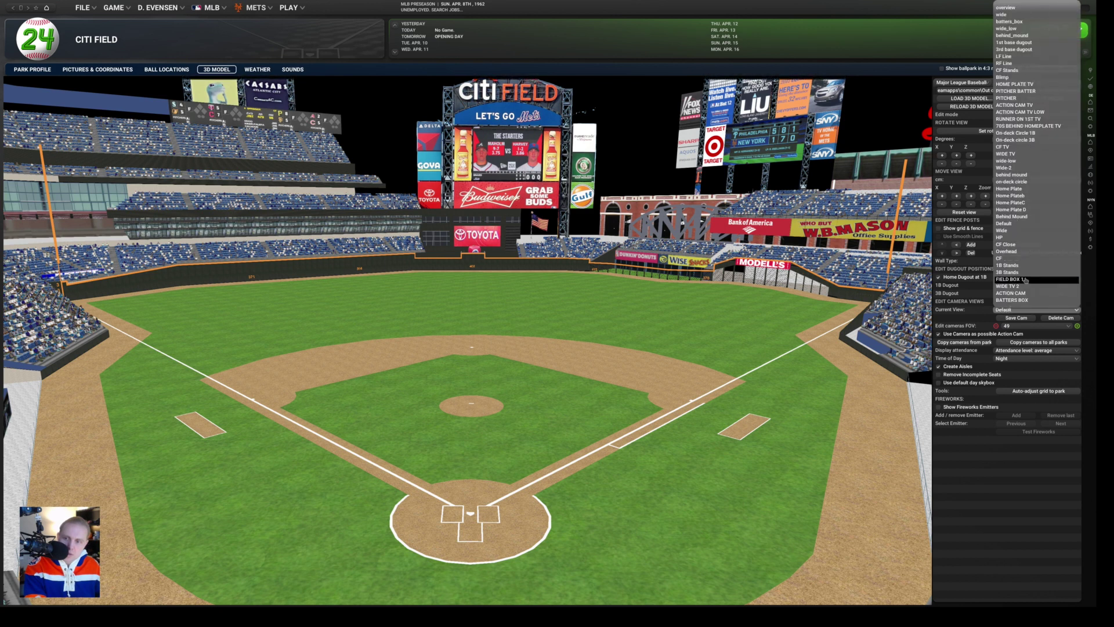
left_click(1023, 286)
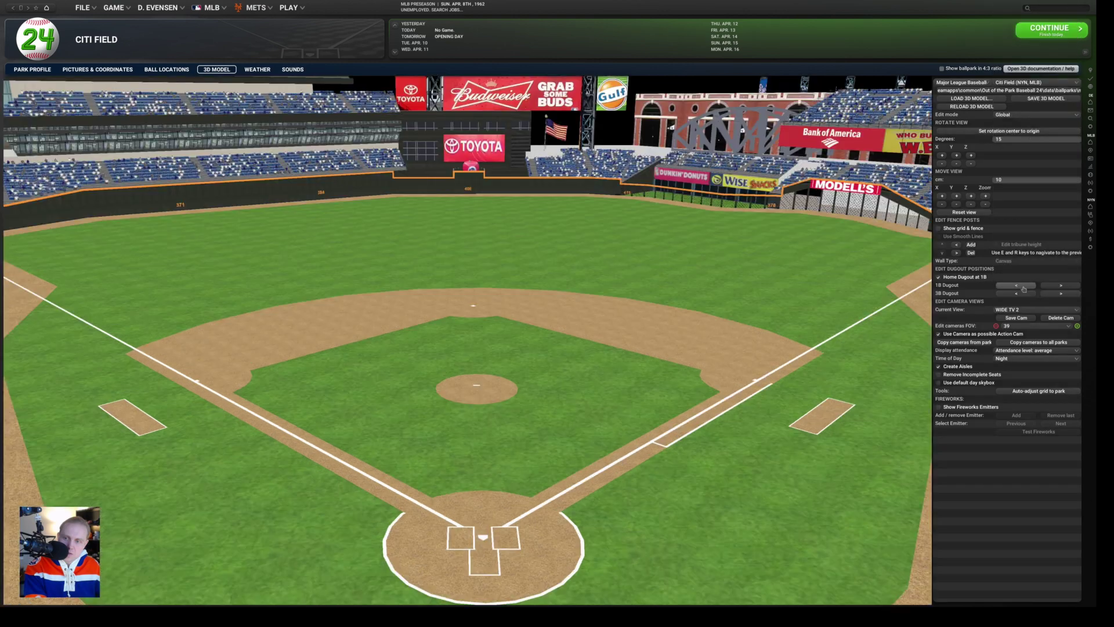
left_click(1015, 308)
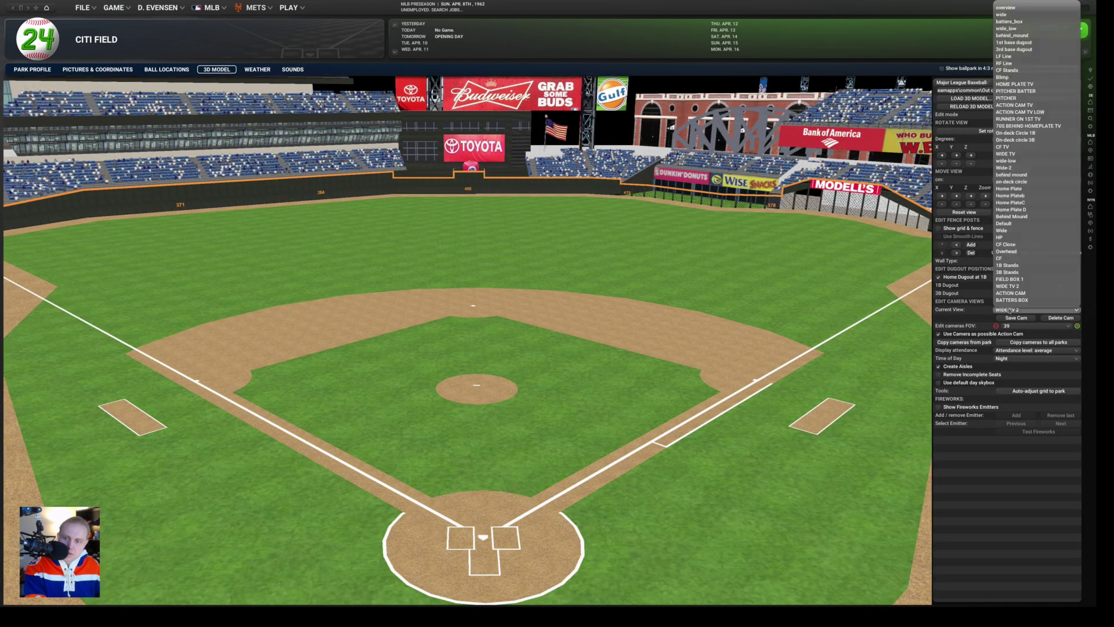
left_click(1010, 203)
left_click(1011, 312)
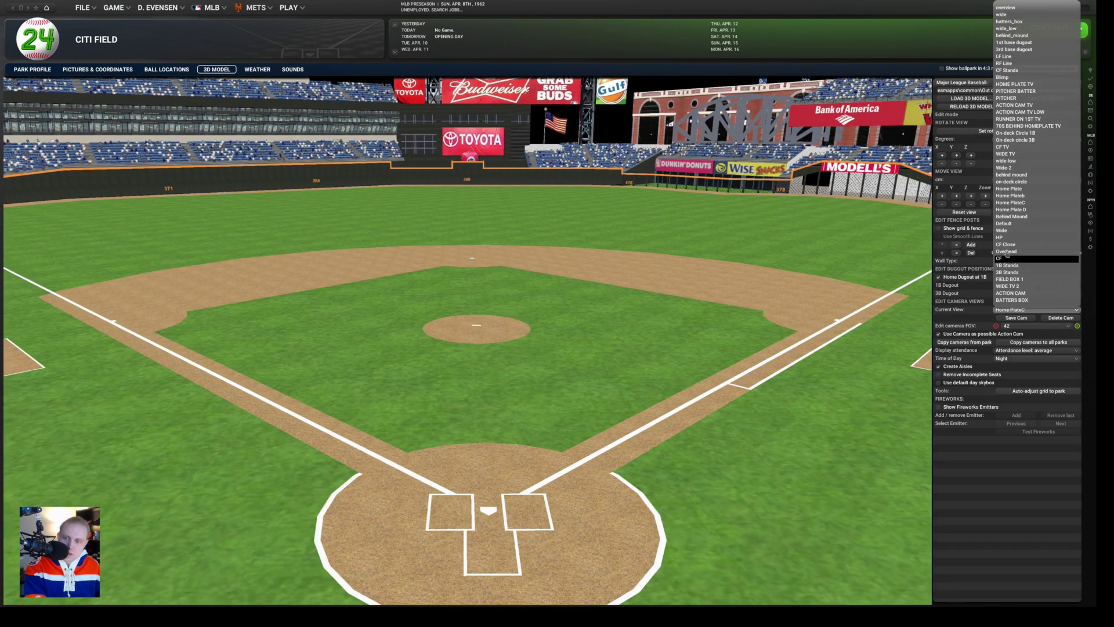
left_click(1016, 201)
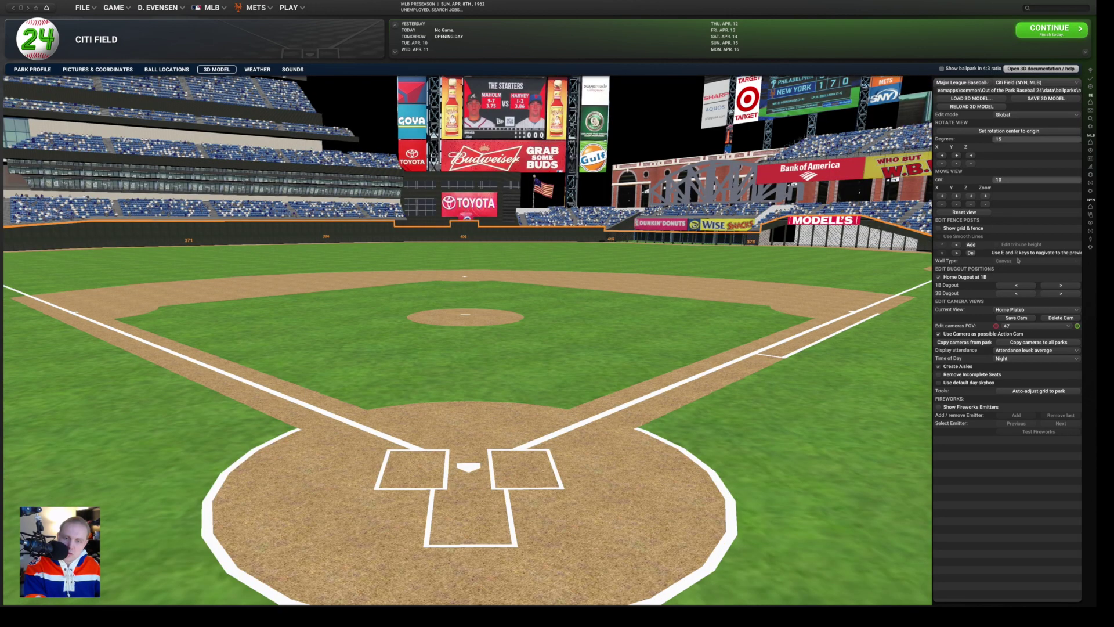
left_click(1011, 308)
left_click(1011, 313)
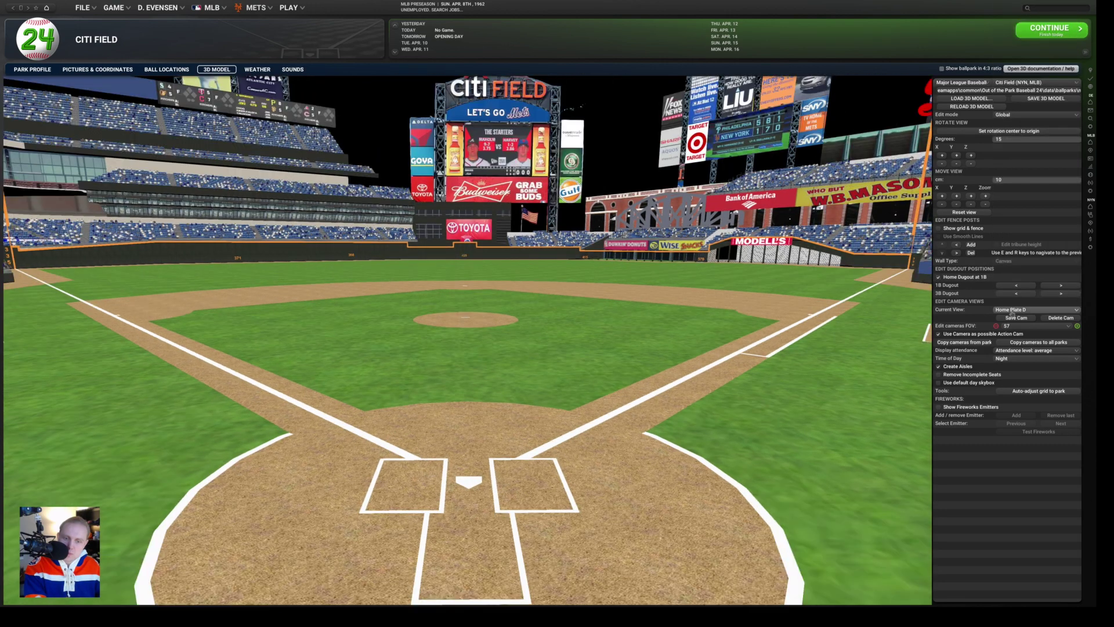
left_click(1016, 311)
left_click(1012, 183)
left_click(1007, 310)
left_click(1013, 200)
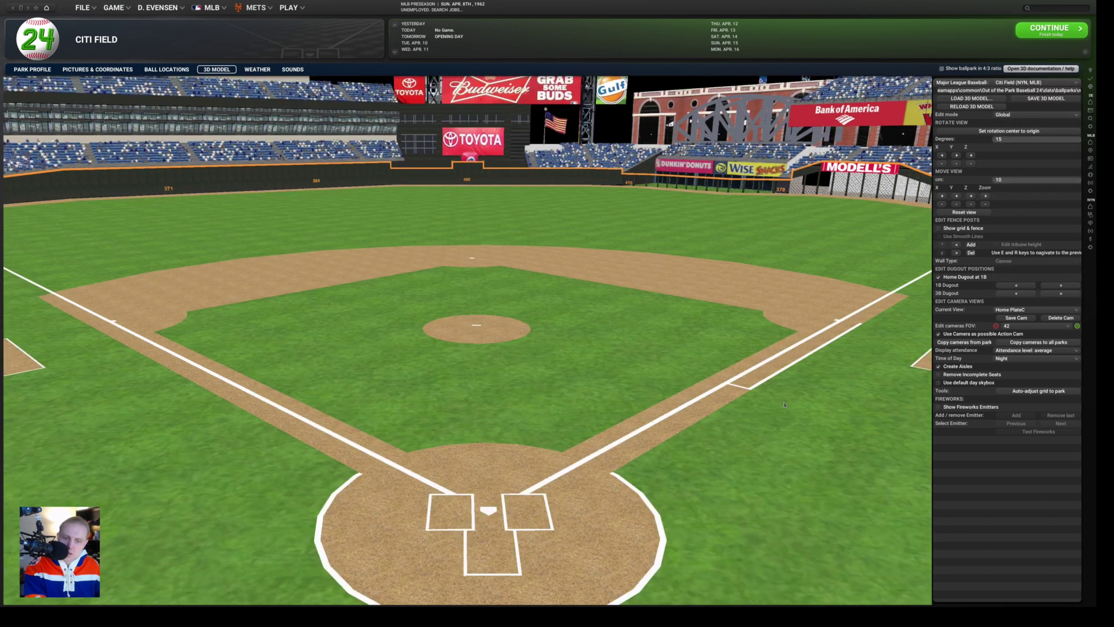